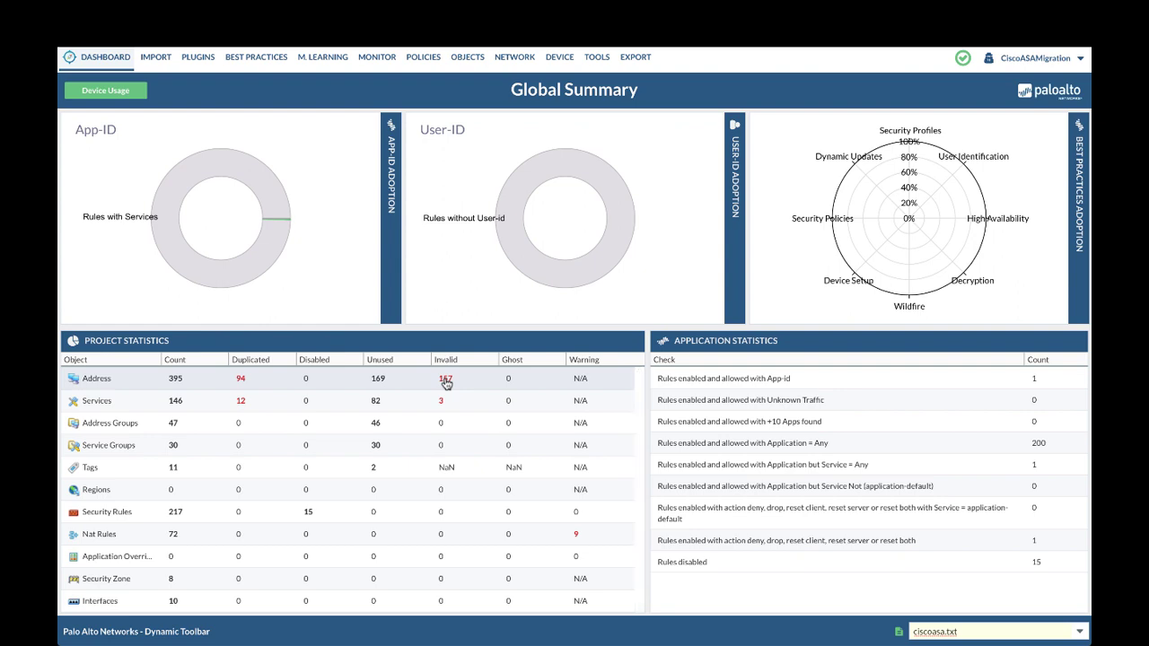
- List the 157 invalid address objects and try Cidr 32 on HP4, closing without saving
left_click(445, 380)
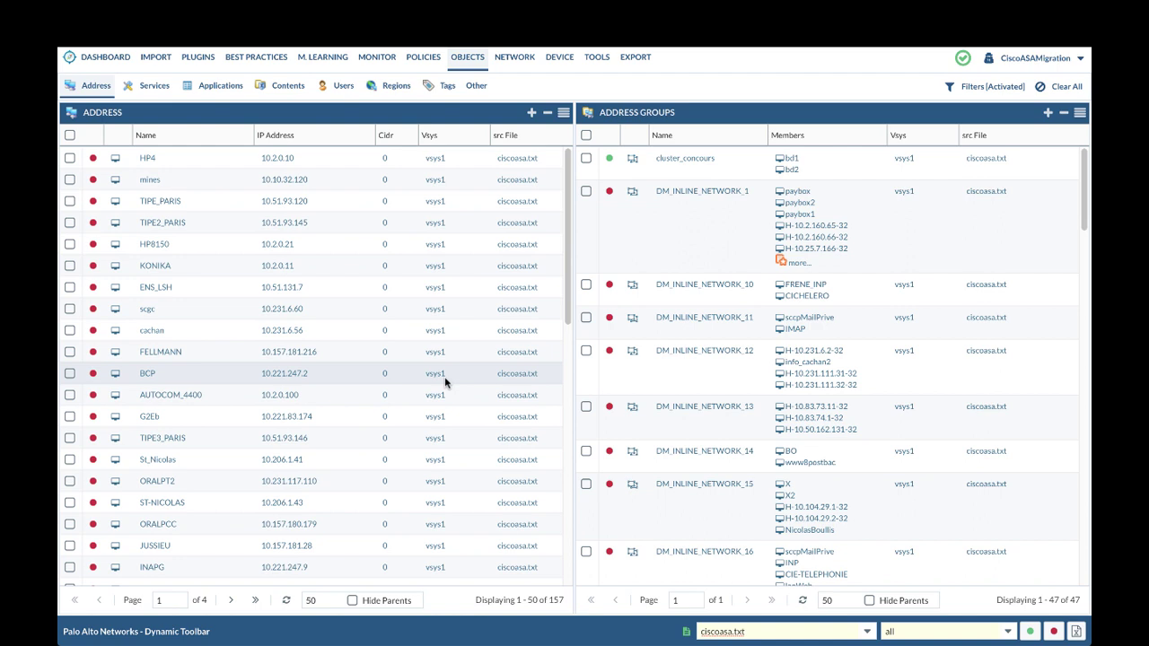
double_click(263, 159)
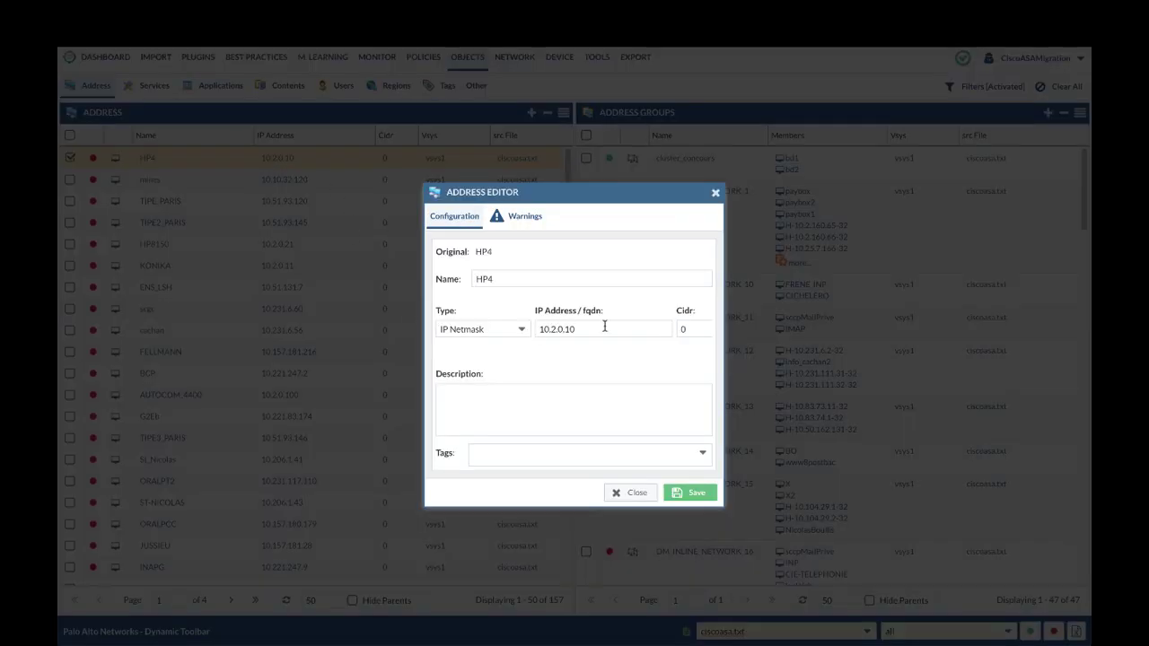
double_click(691, 329)
type("32")
left_click(642, 496)
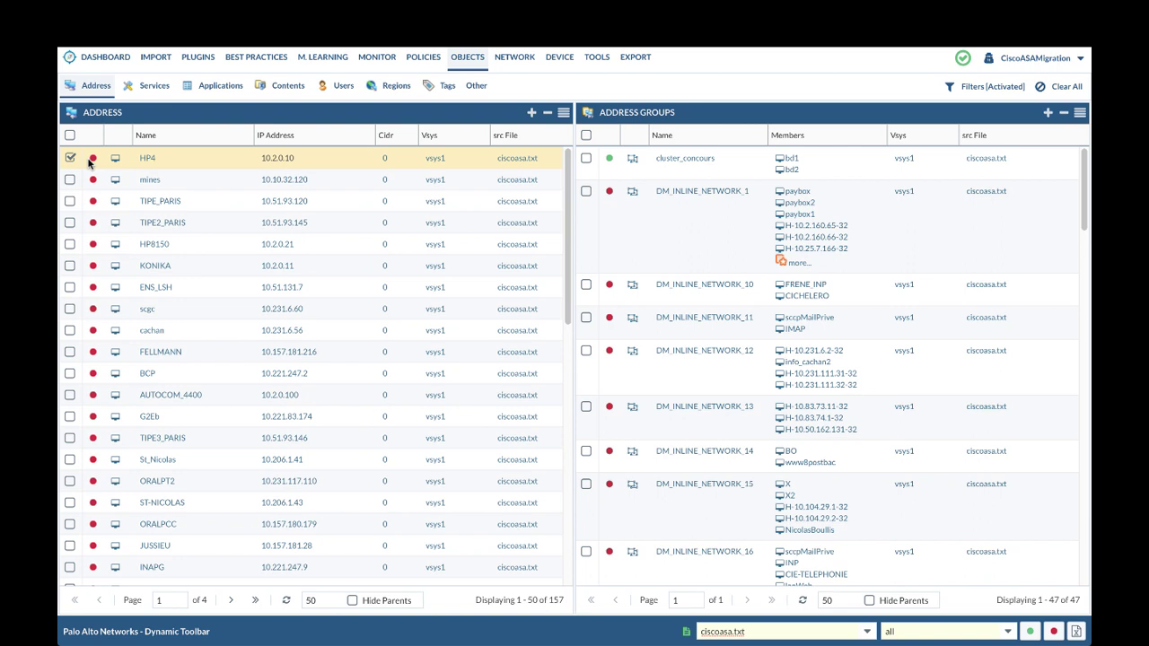
- Remove all unused objects from the project and return to the Global Summary dashboard
left_click(1057, 632)
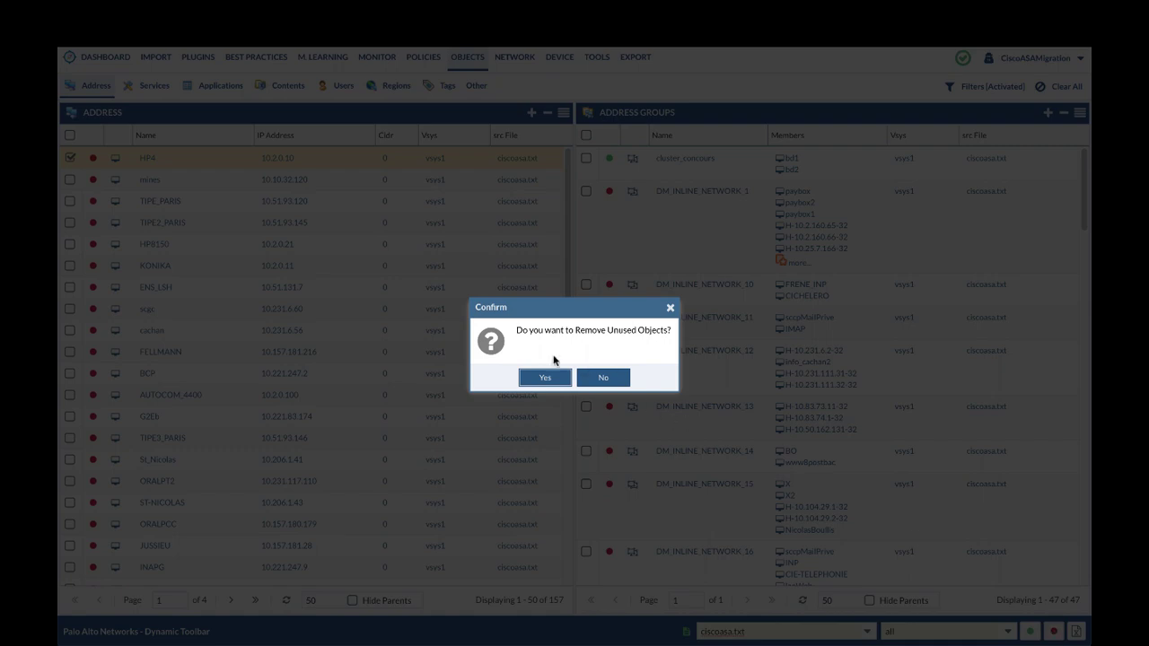
left_click(539, 377)
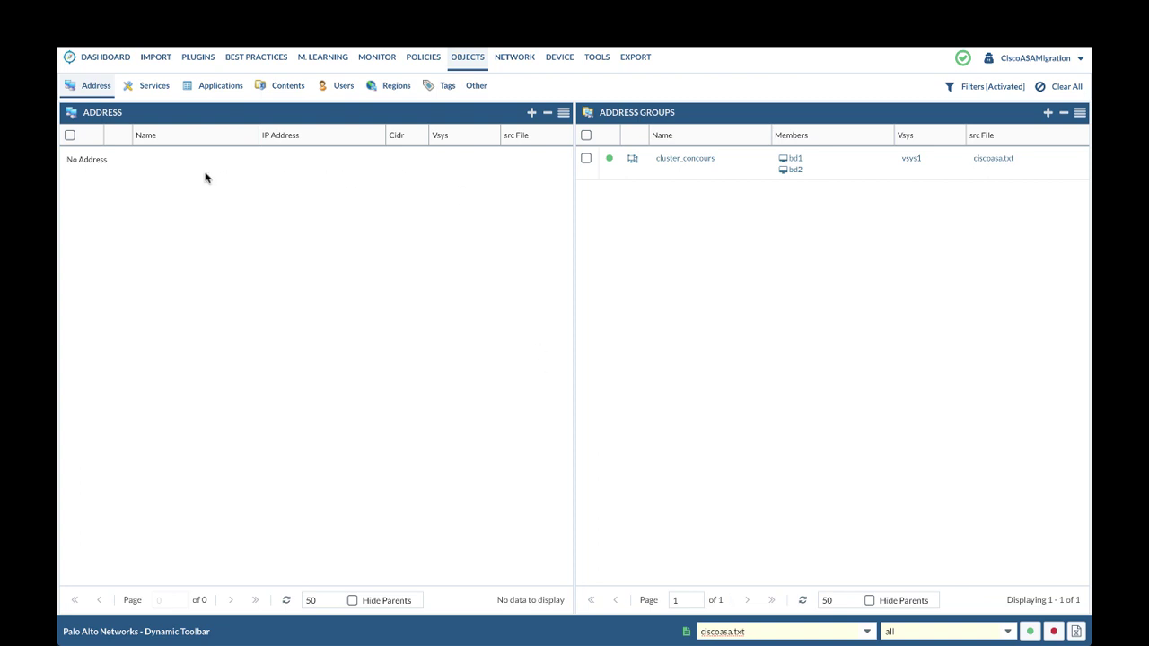
left_click(105, 59)
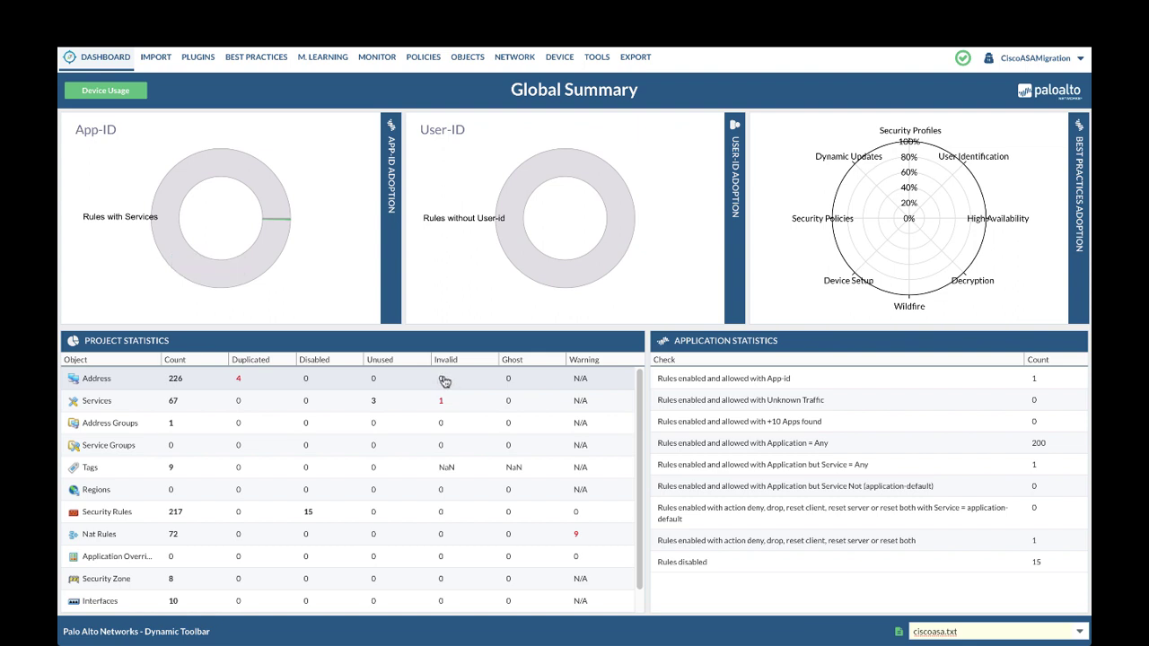
- Select all eight duplicated address objects and merge them by Name & Value
left_click(239, 382)
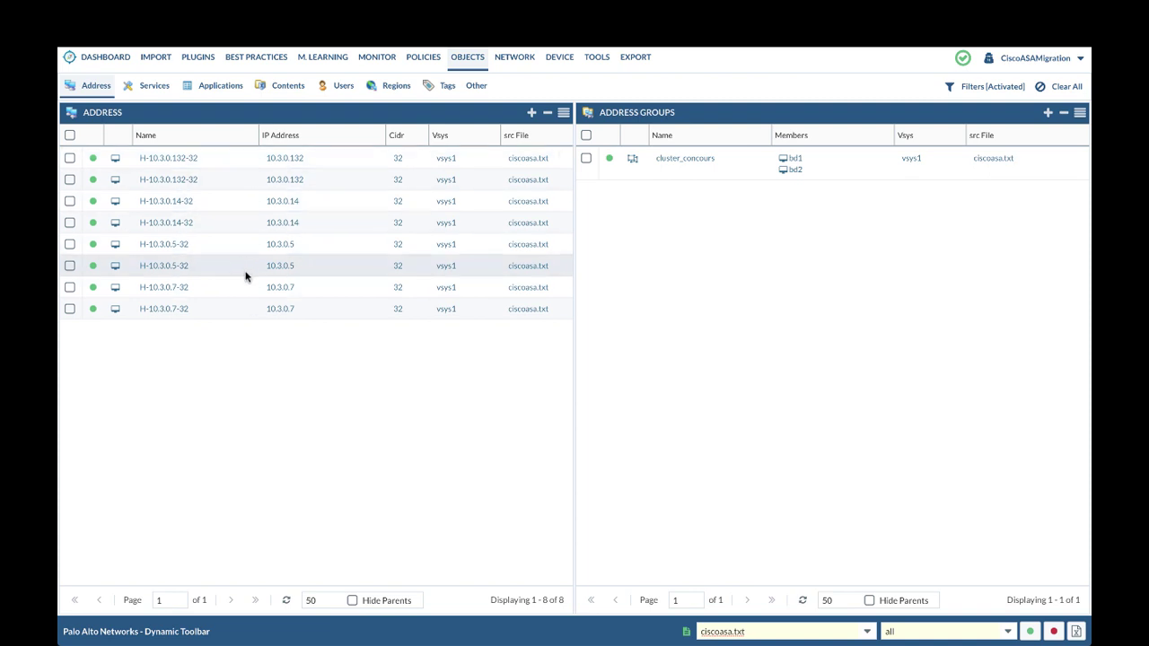
left_click(70, 135)
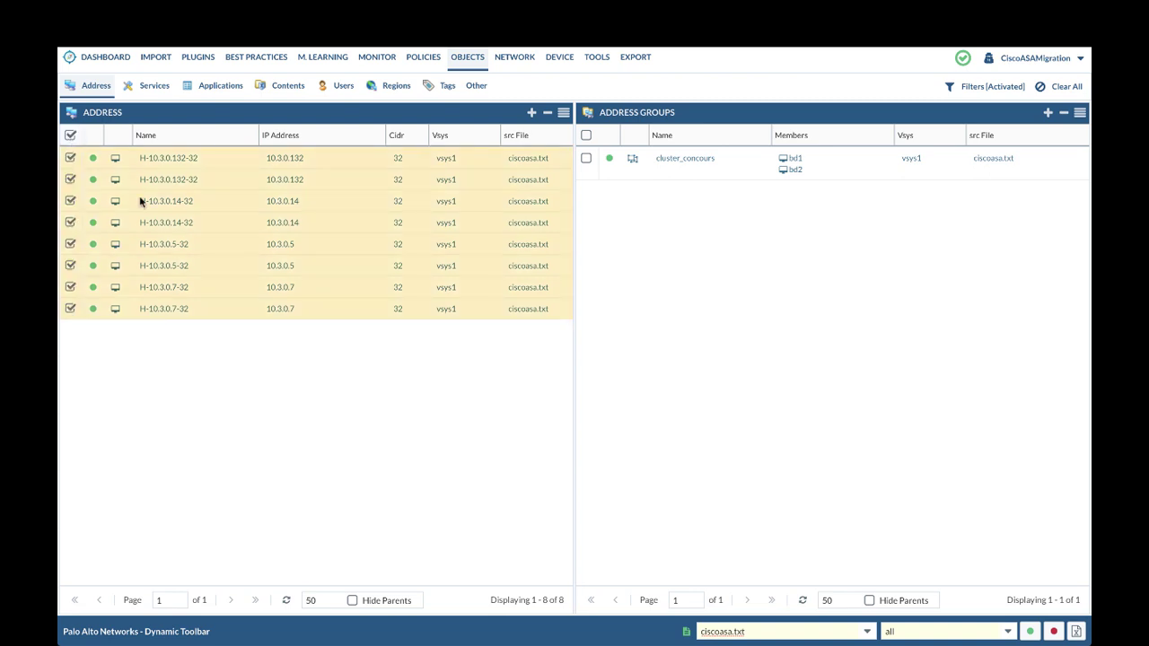
right_click(184, 241)
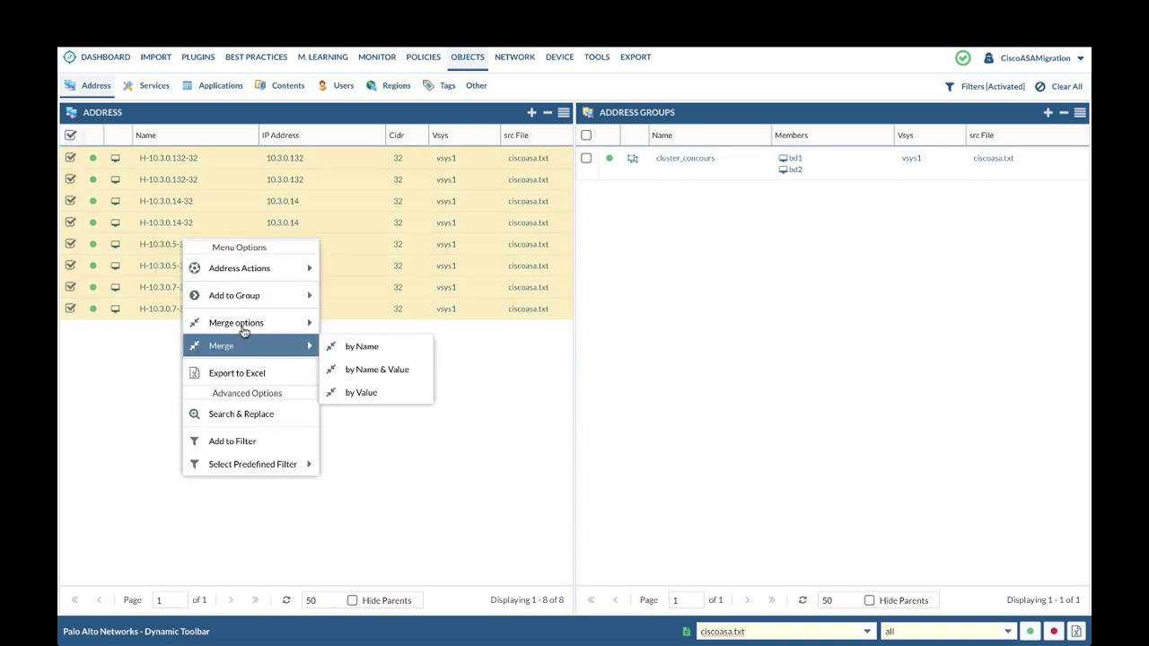
mouse_move(251, 348)
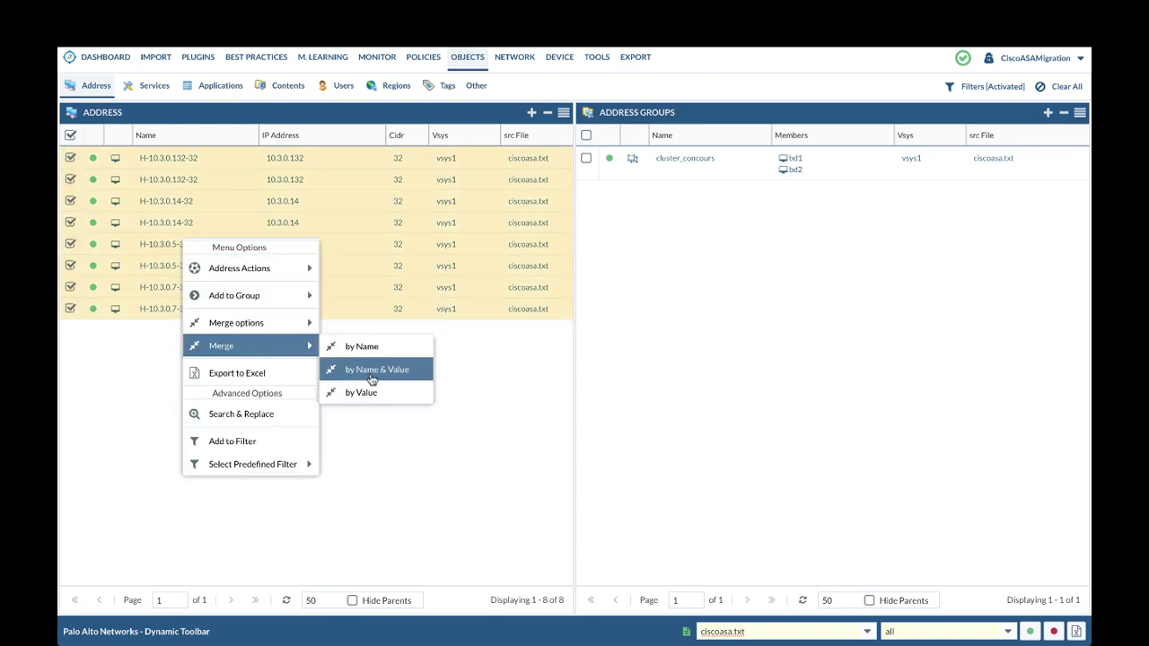
left_click(371, 370)
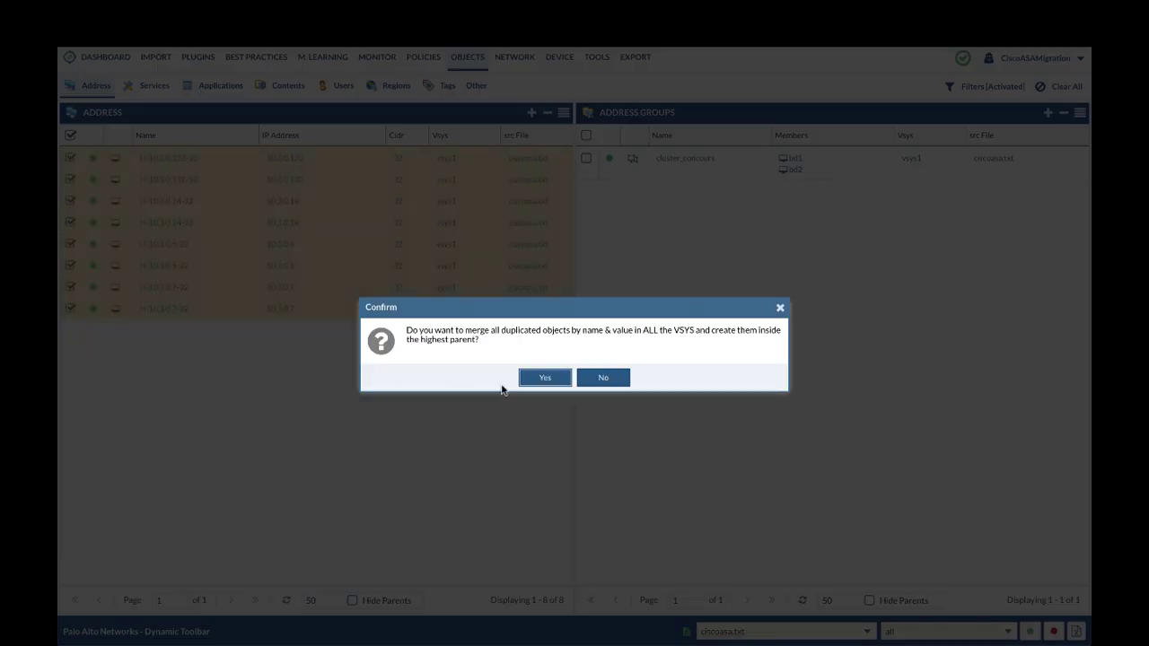
left_click(544, 378)
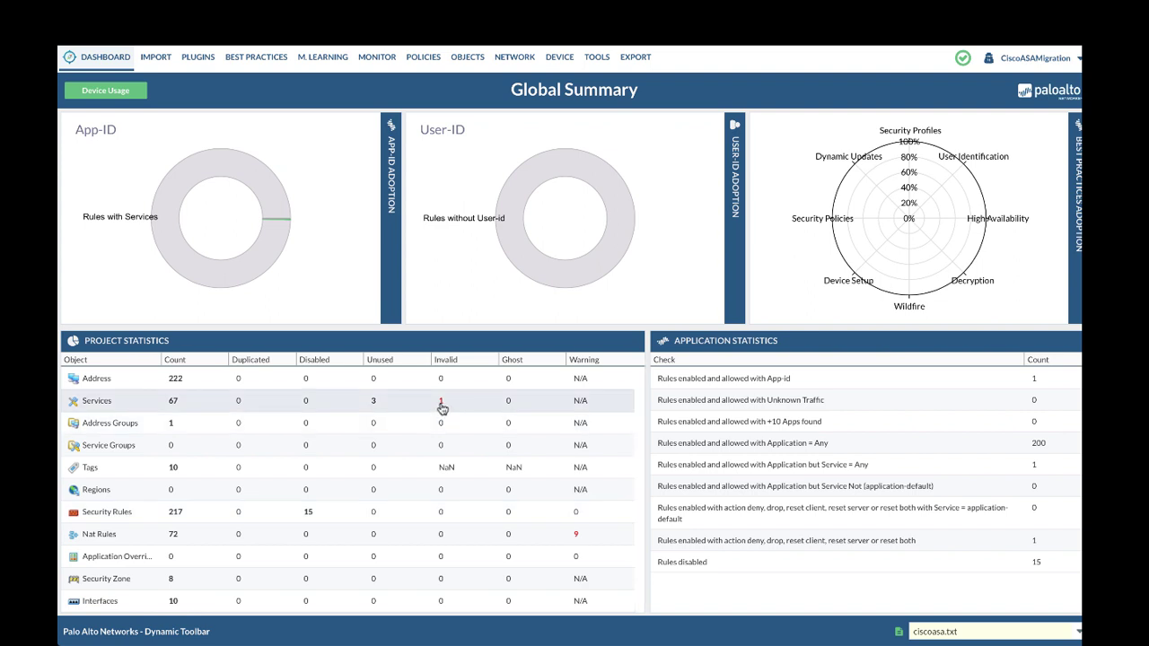
- List the invalid icmp service and bring up its actions to Search & Replace it
left_click(440, 402)
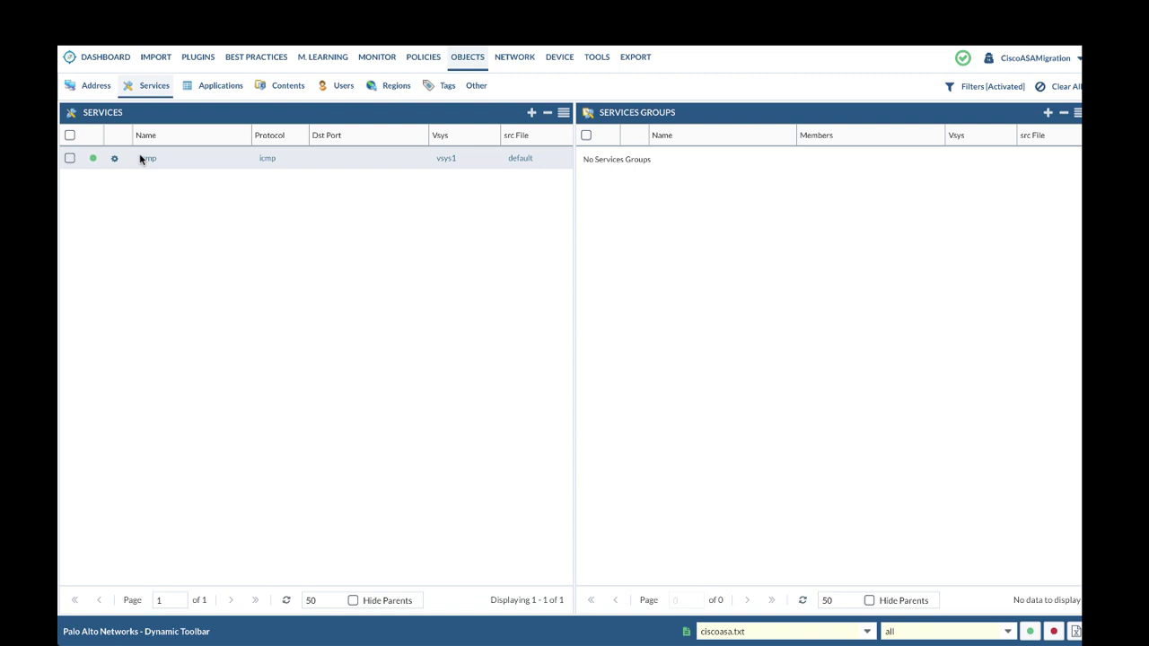
left_click(70, 158)
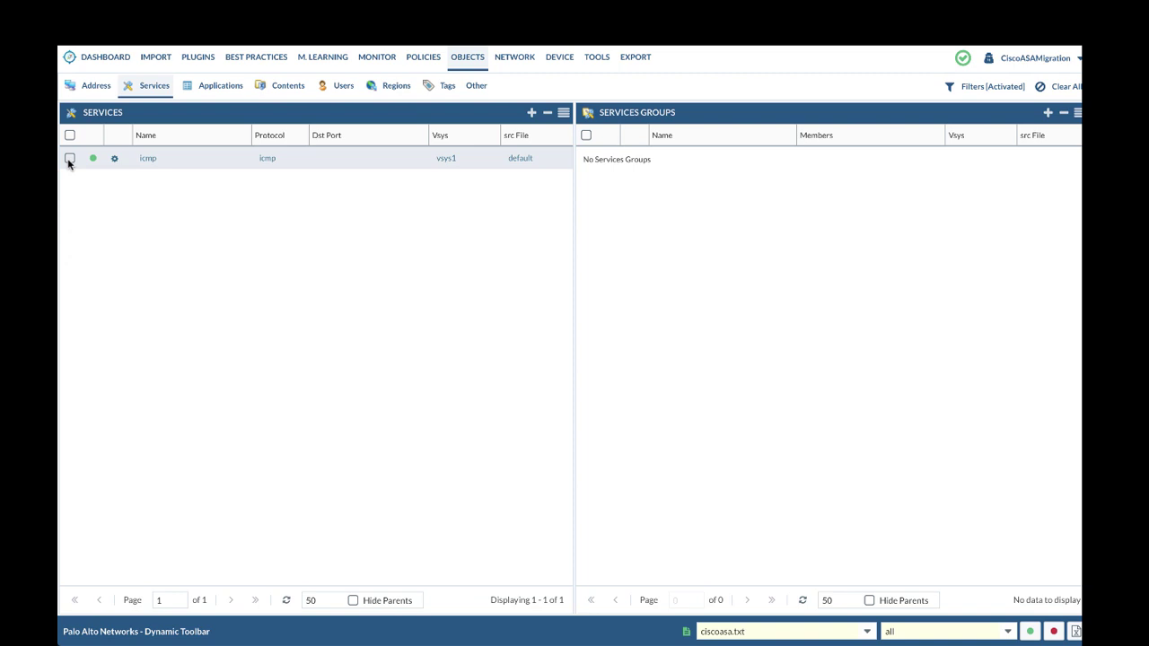
right_click(145, 161)
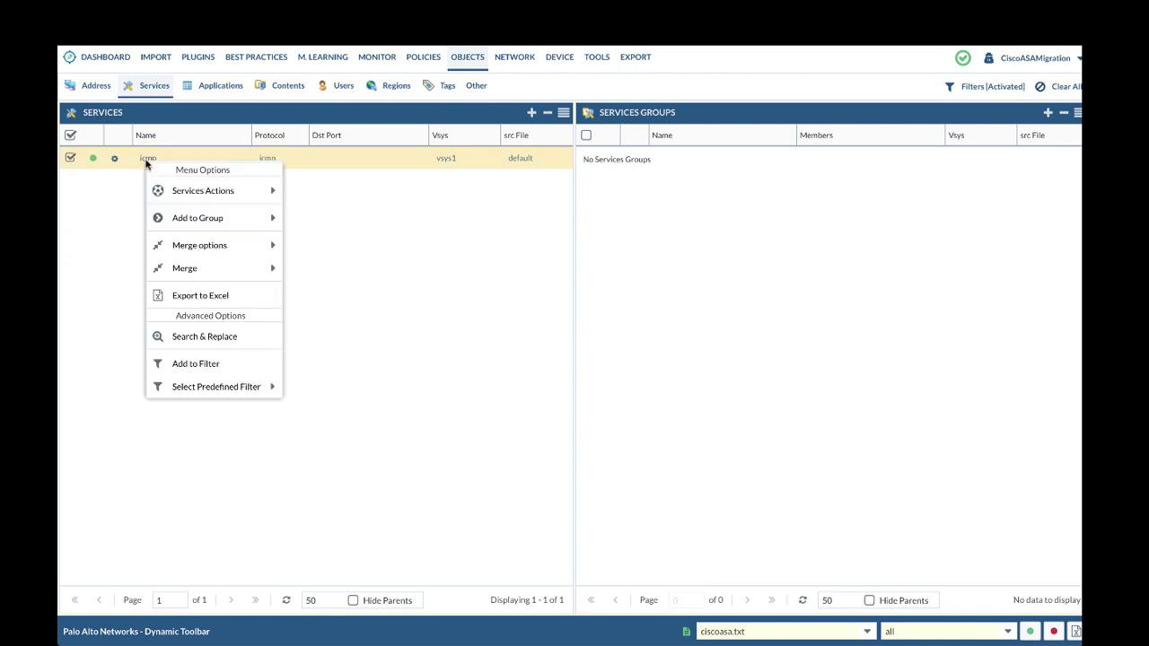
- Search where the icmp service is used and show the security rules referencing it
left_click(232, 345)
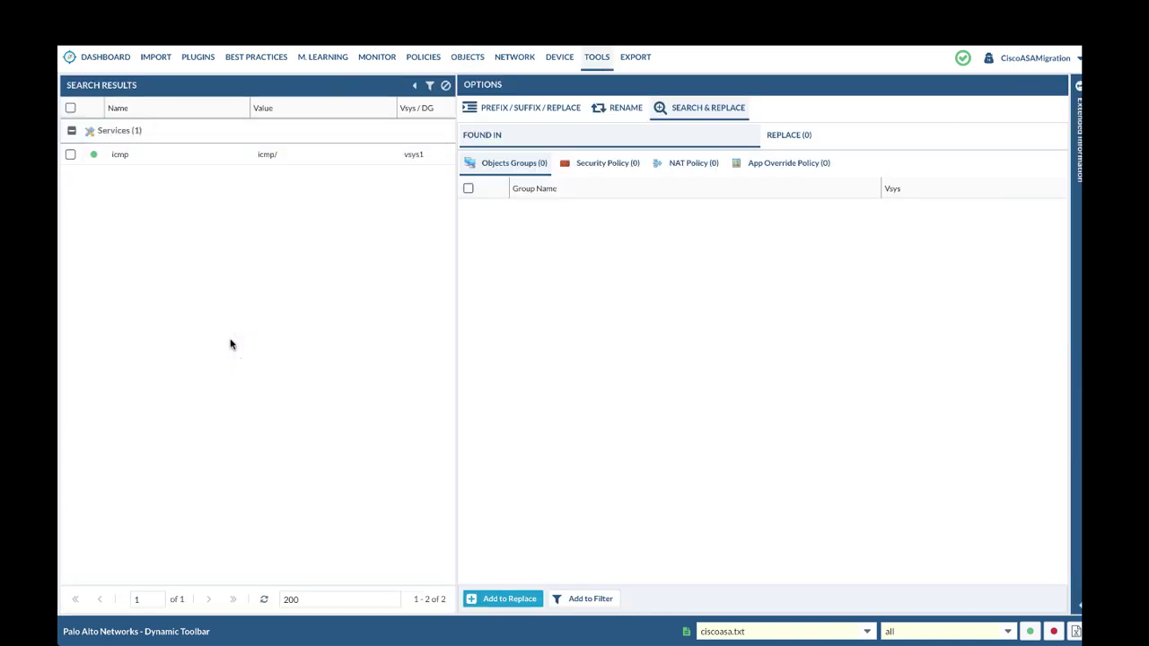
left_click(70, 154)
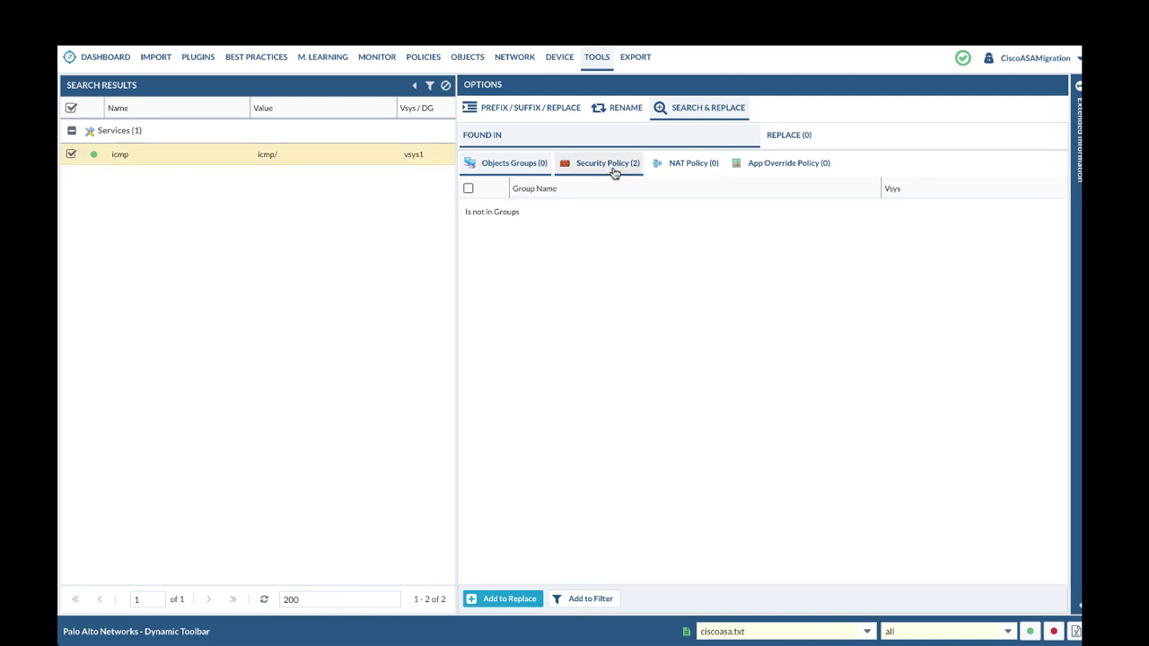
left_click(611, 169)
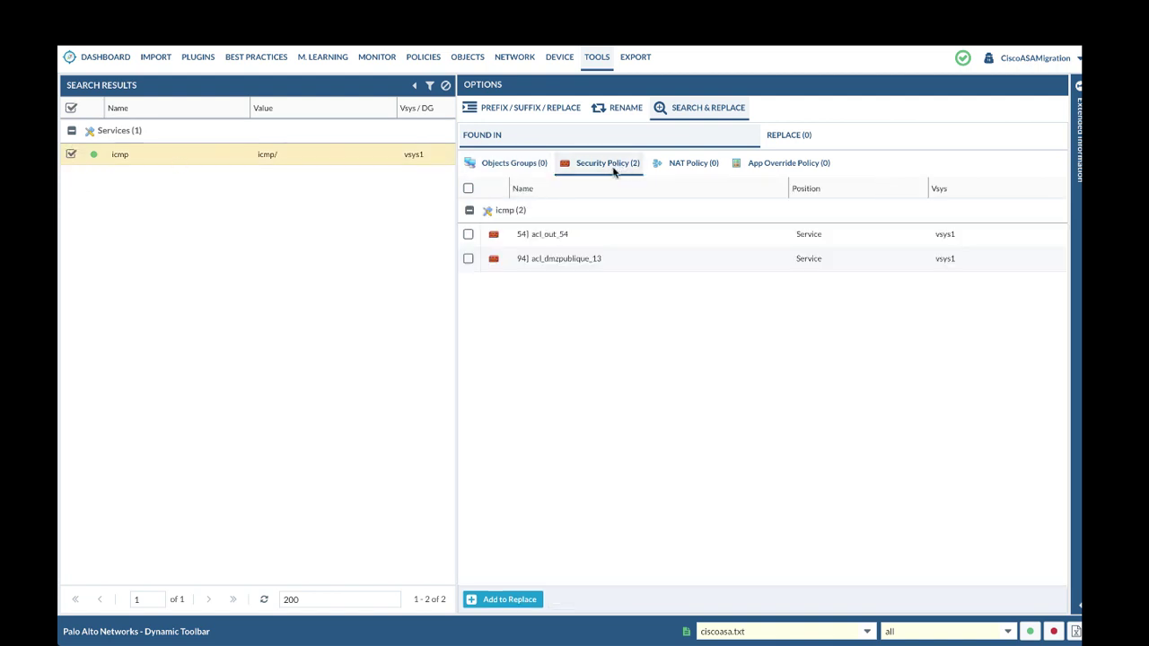
- Add security rules acl_out_54 and acl_dmzpublique_13 to the Replace list and review them
left_click(468, 234)
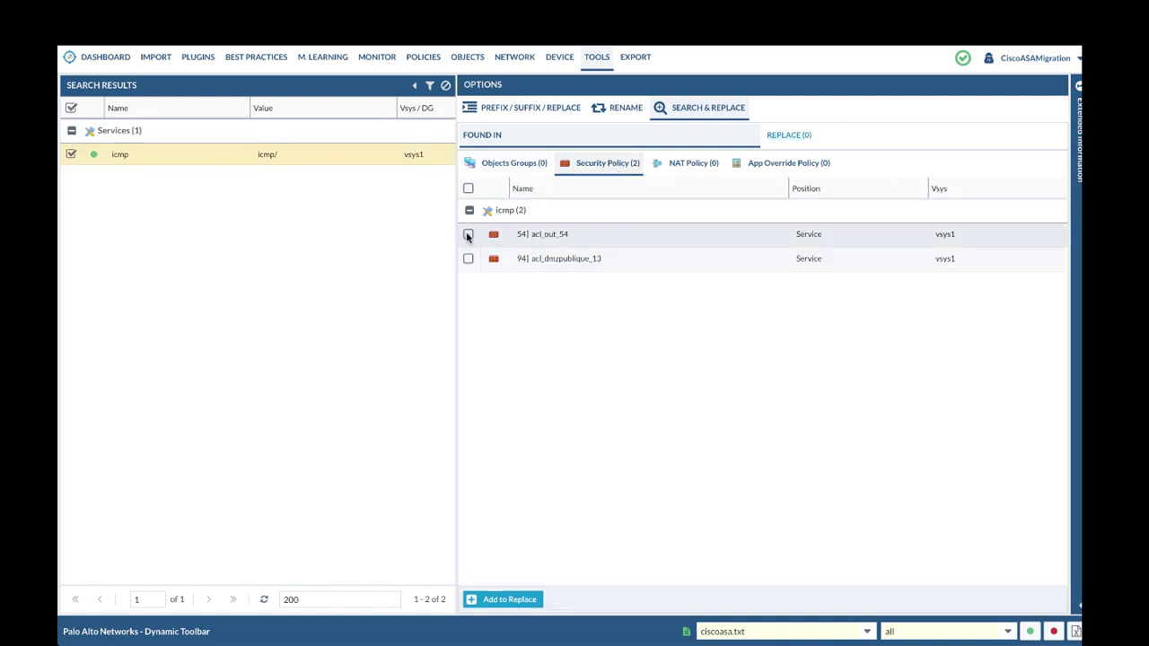
left_click(468, 234)
left_click(468, 259)
left_click(510, 600)
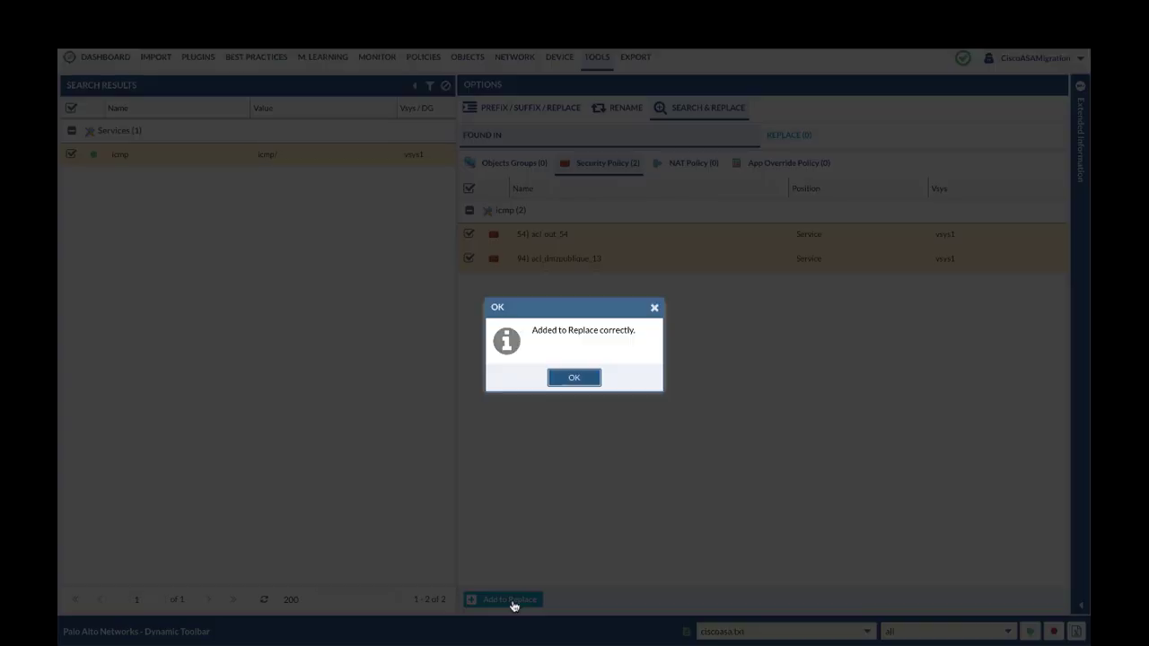
left_click(575, 378)
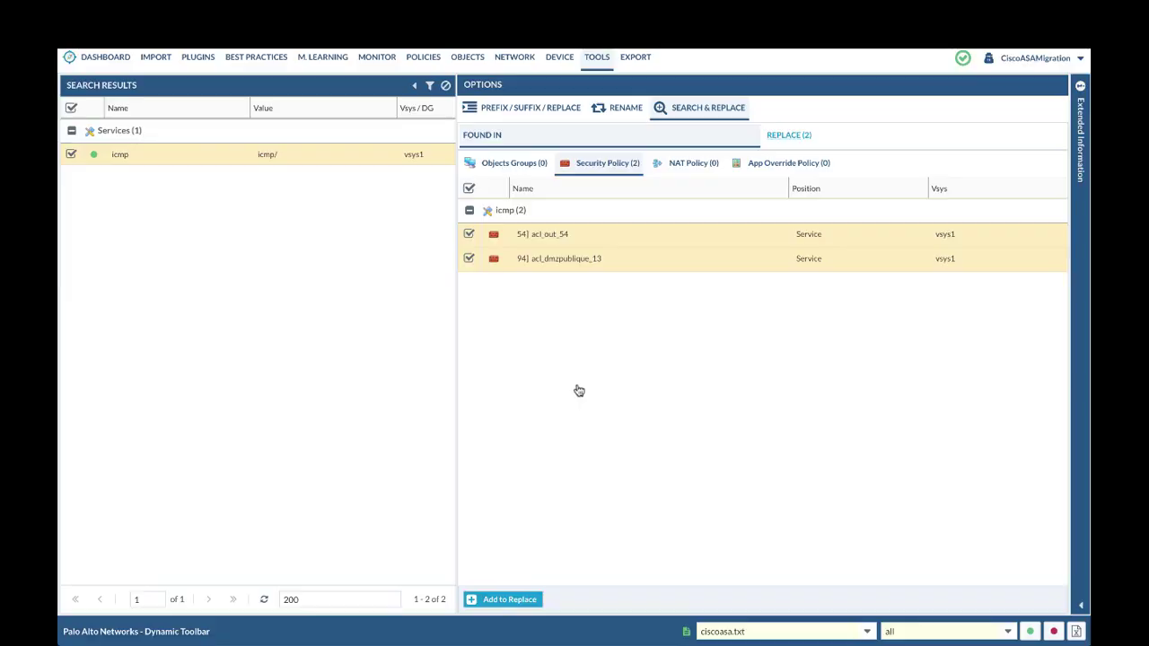
left_click(783, 138)
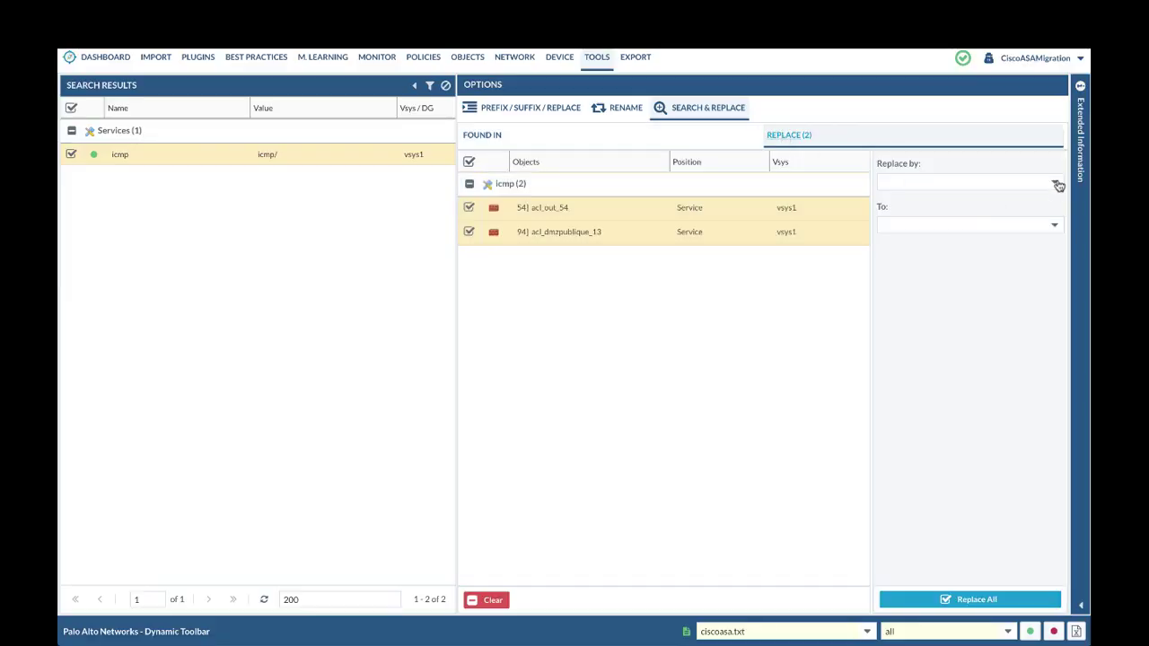
- Replace the icmp service with the icmp application in both queued rules via Replace All
left_click(1052, 182)
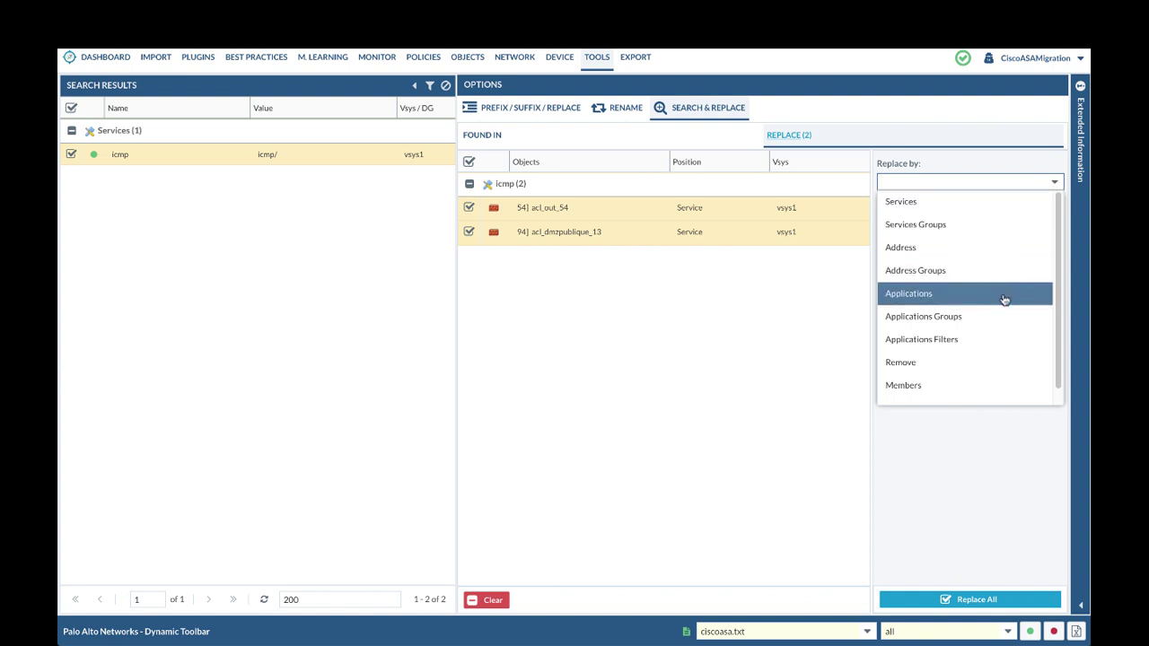
left_click(1006, 295)
left_click(992, 225)
type("icmp")
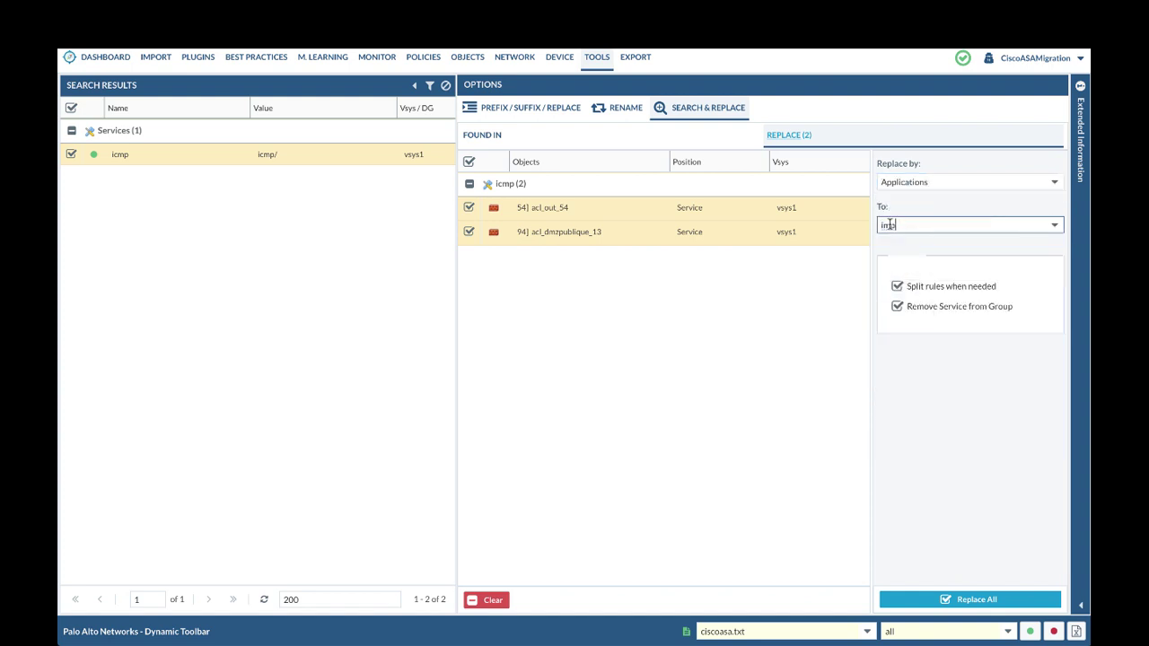
left_click(1018, 251)
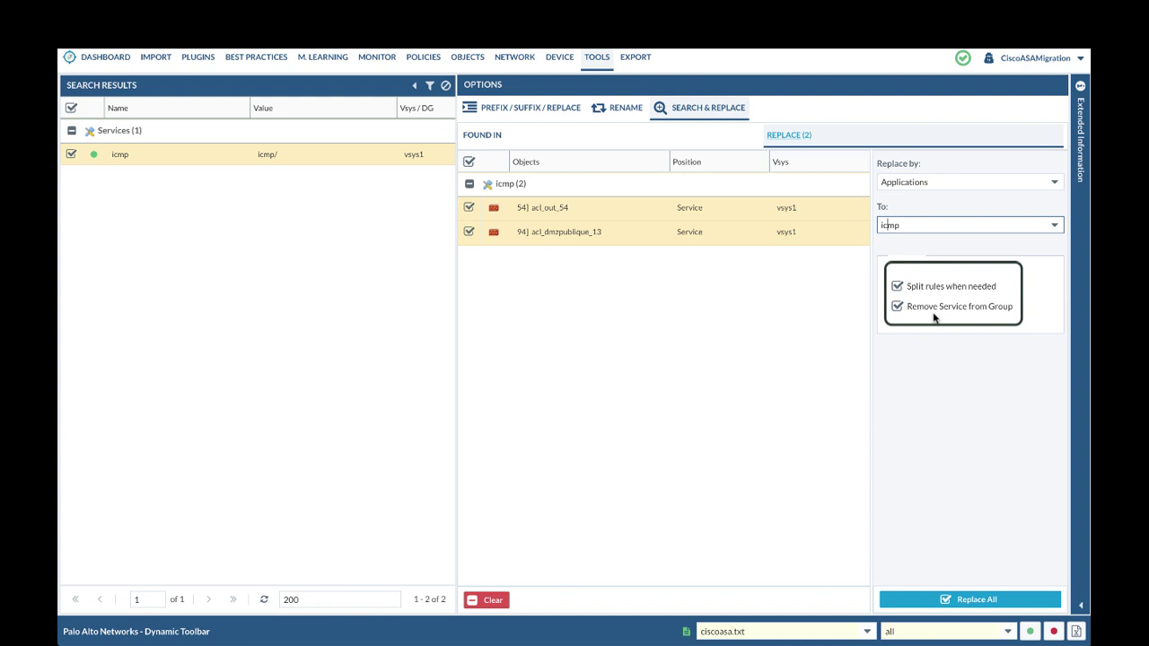
left_click(994, 607)
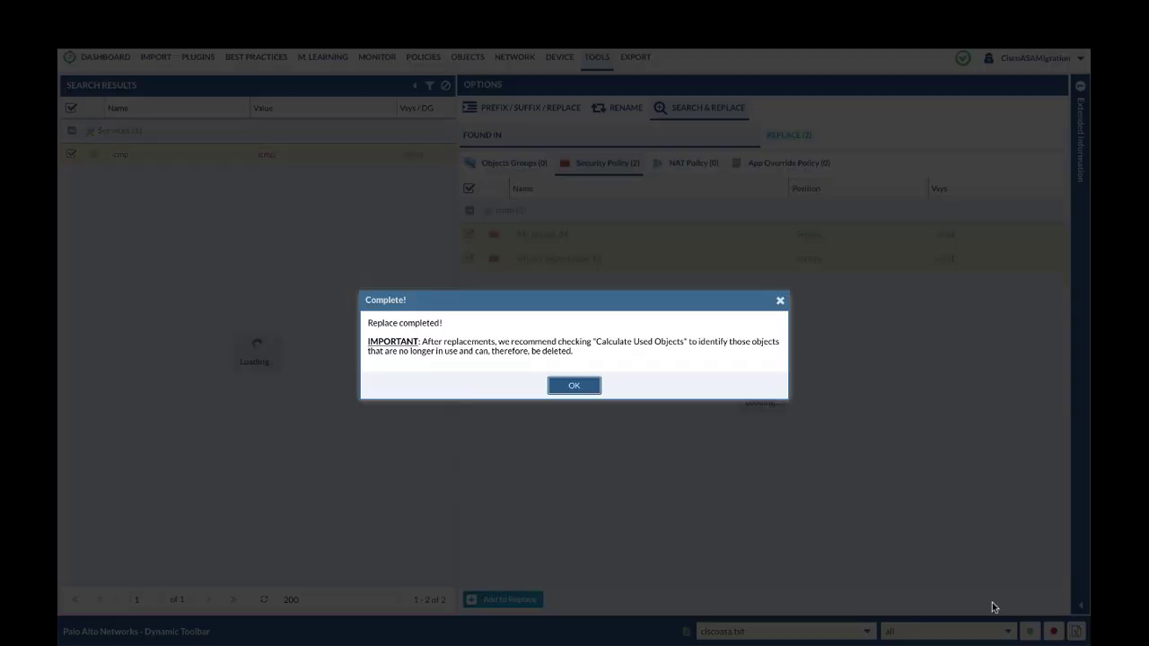
- Recalculate the used objects in the project after the replacement
left_click(573, 384)
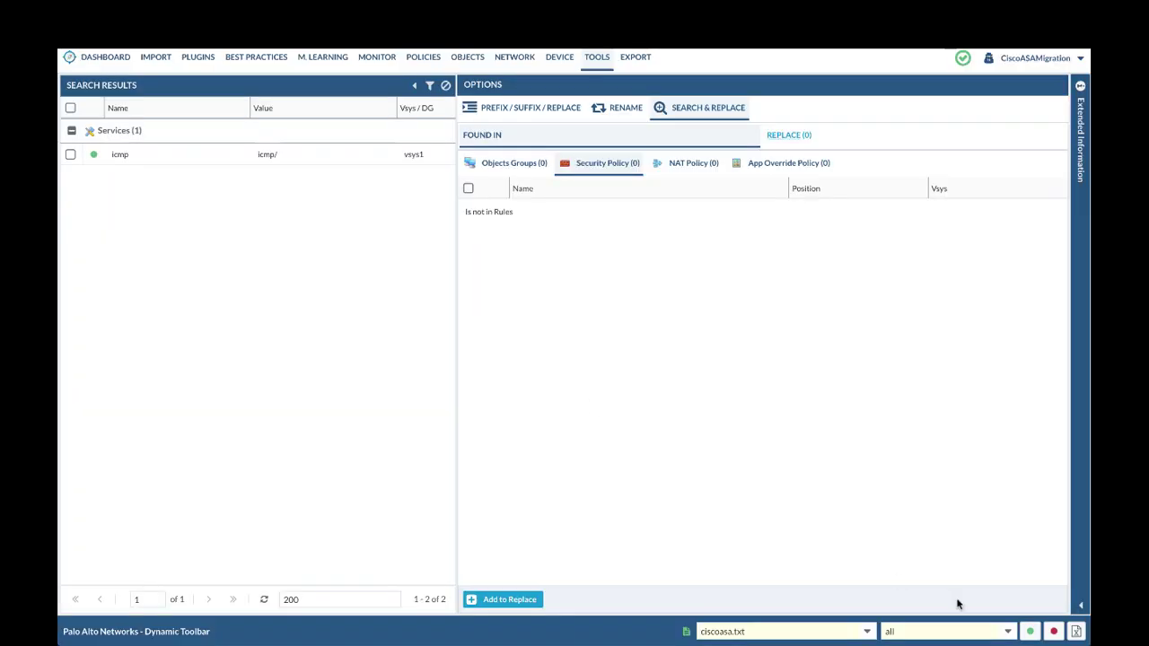
left_click(1030, 634)
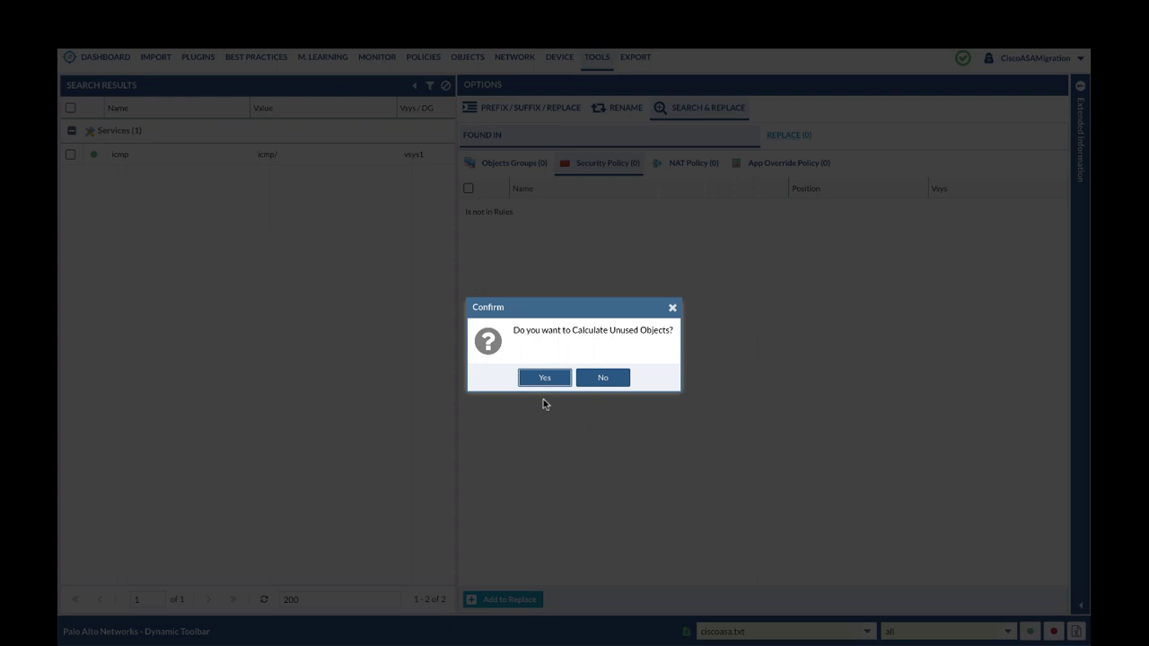
left_click(553, 385)
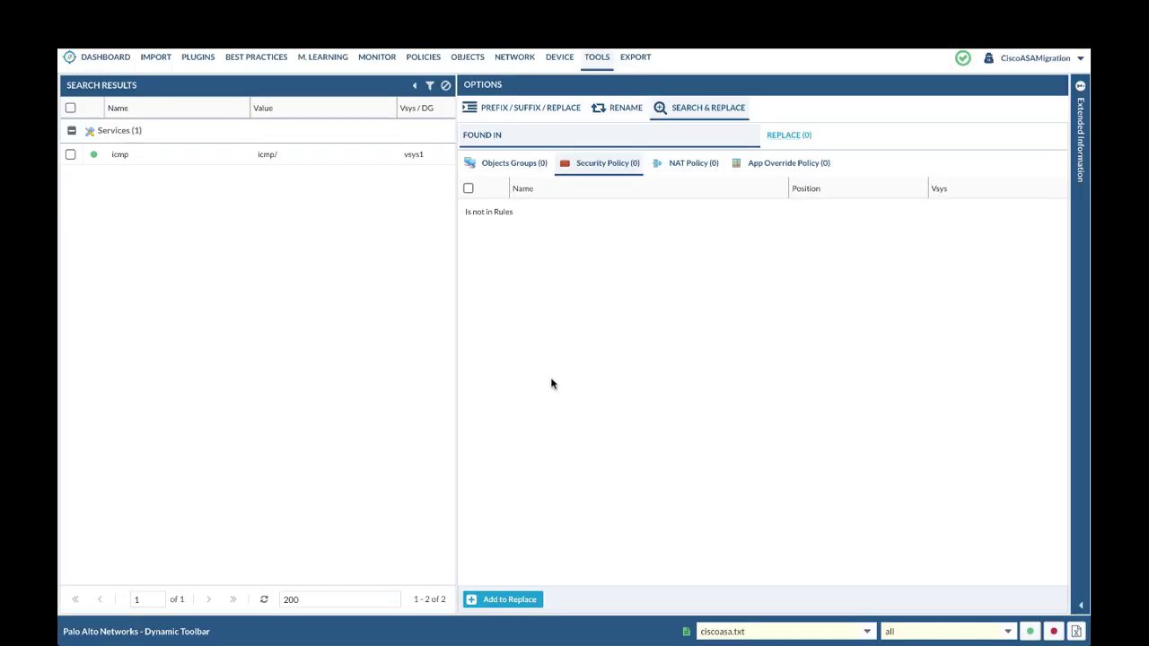
- Delete the now-unused icmp service object from the project's services
left_click(99, 61)
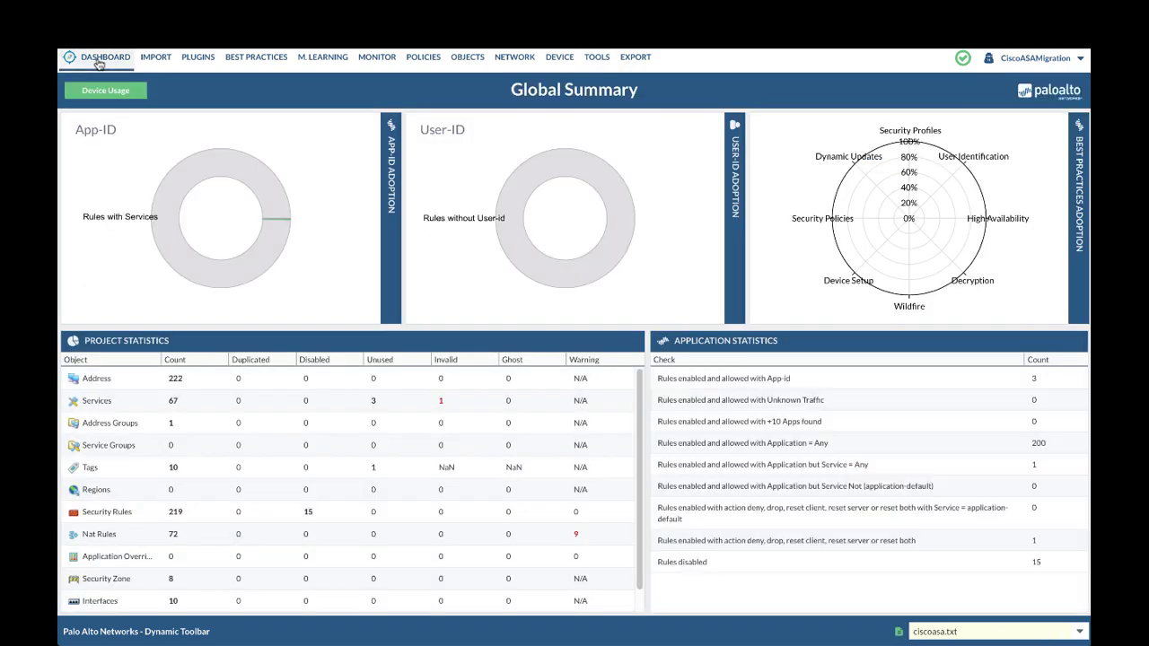
left_click(440, 404)
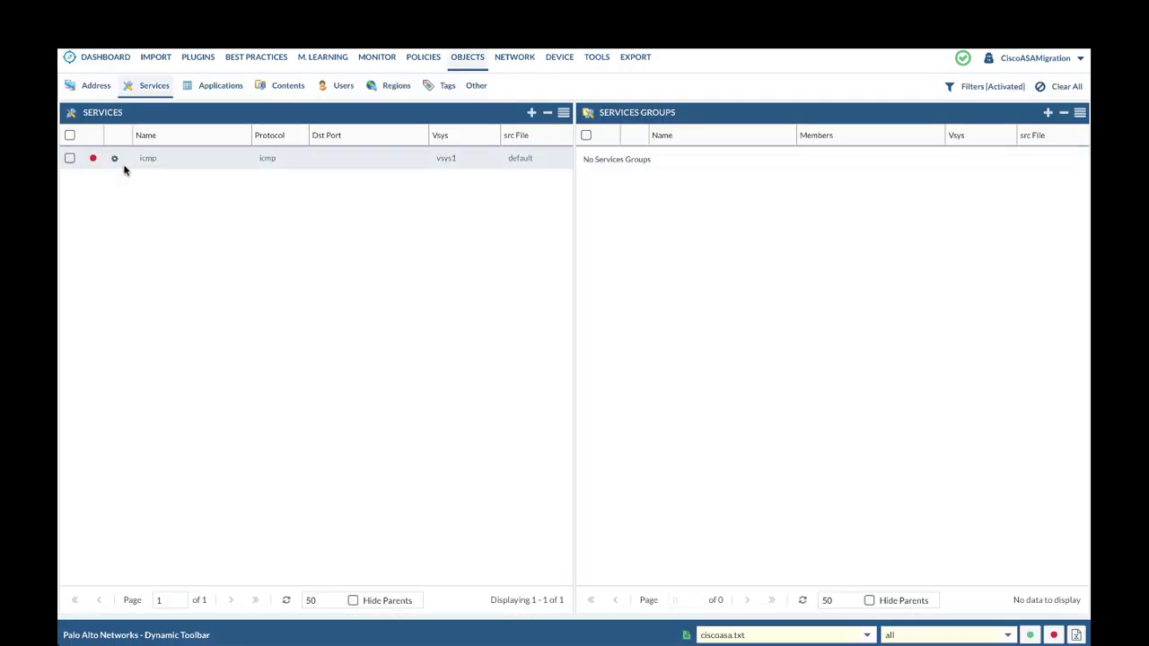
left_click(69, 159)
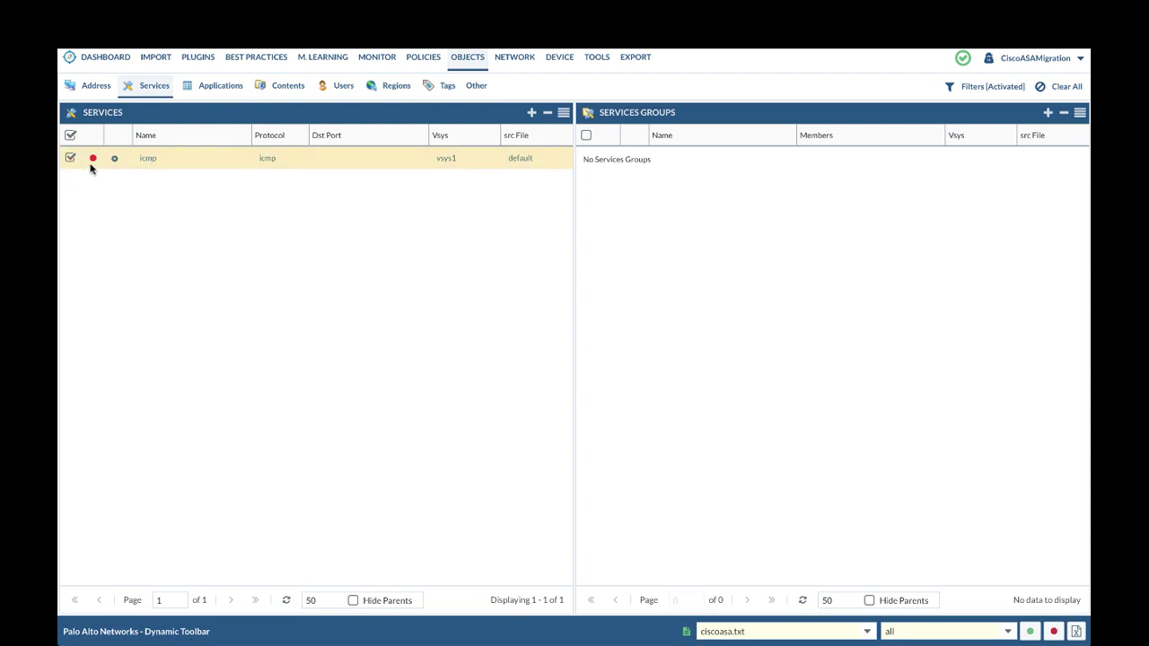
left_click(547, 114)
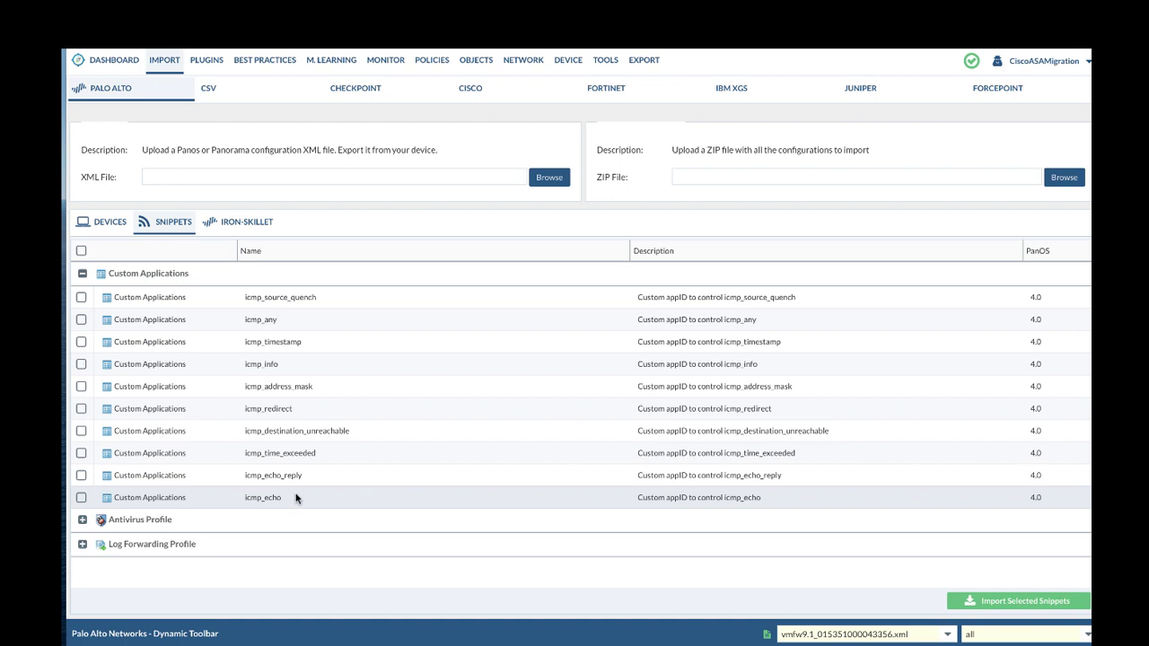
mouse_move(565, 643)
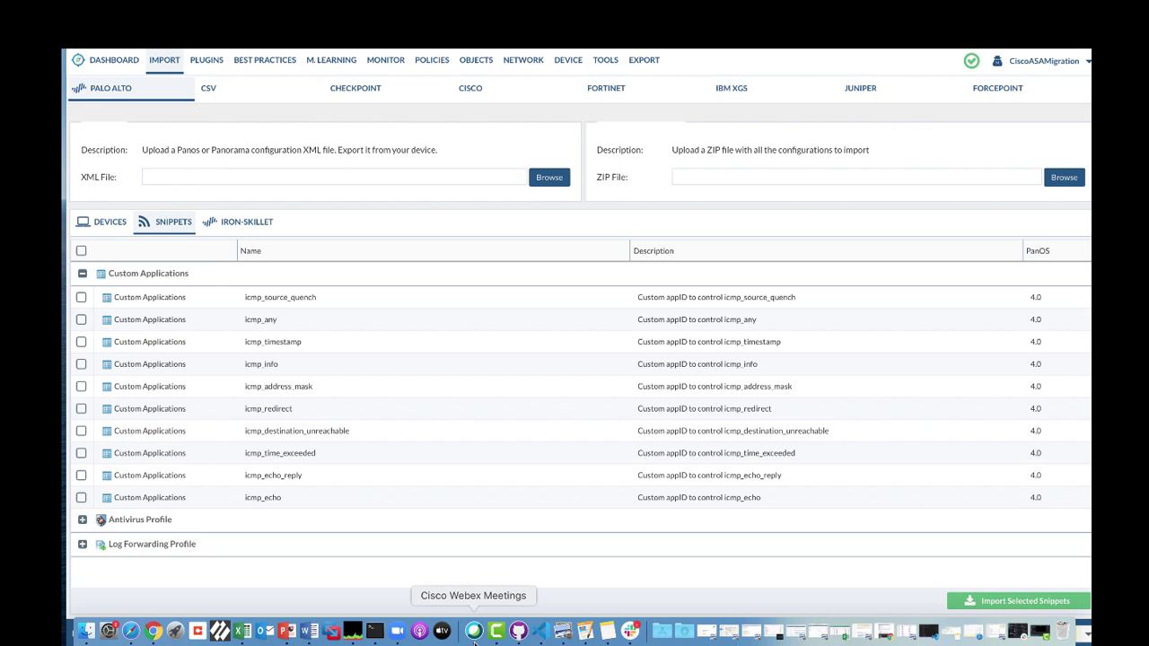
- Show the Global Summary reporting 3 services, all 3 unused
left_click(93, 62)
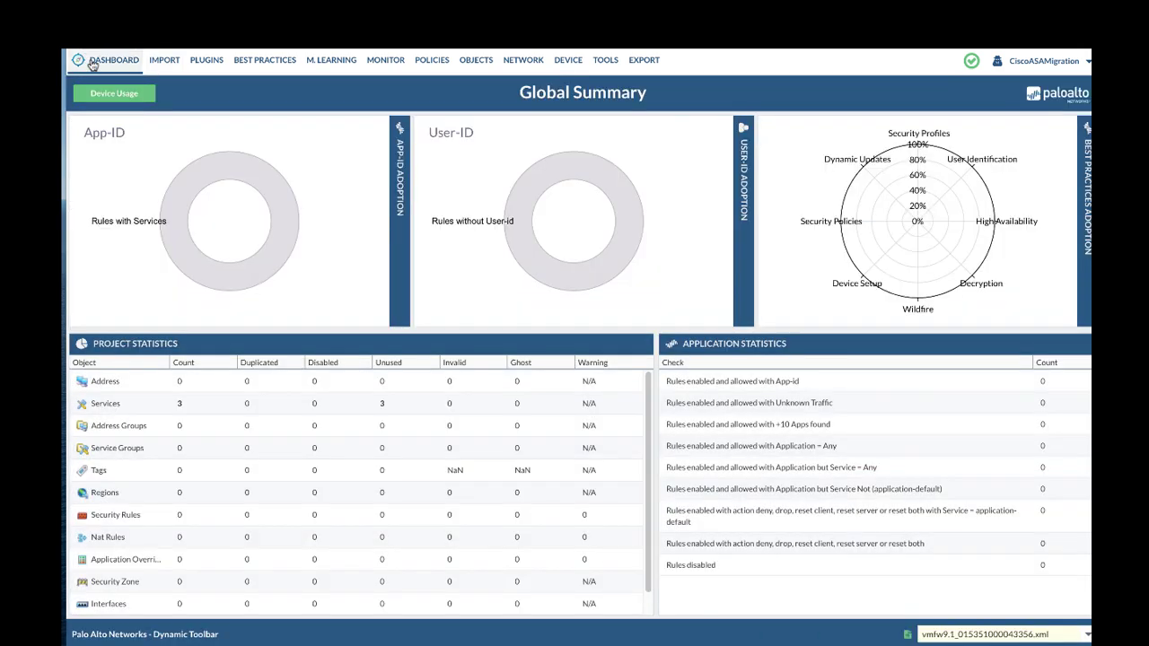